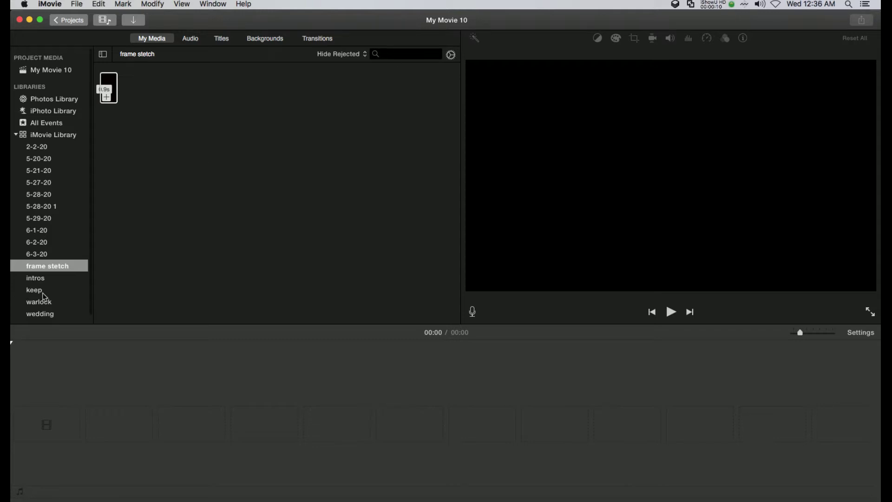
Show the 6-3-20 event's 46.1-second clip in the browser while the project stays empty.
click(38, 259)
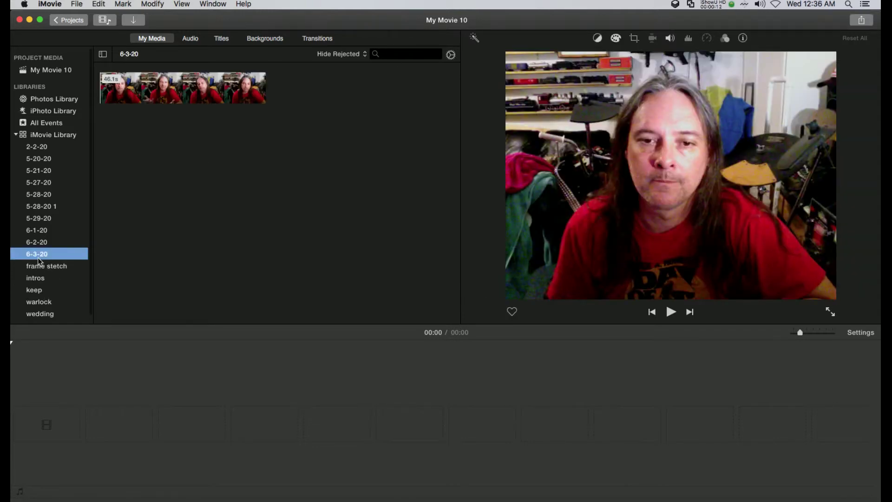
Add the 6-2-20 garden clips to the empty timeline and confirm the project is 720p.
click(36, 245)
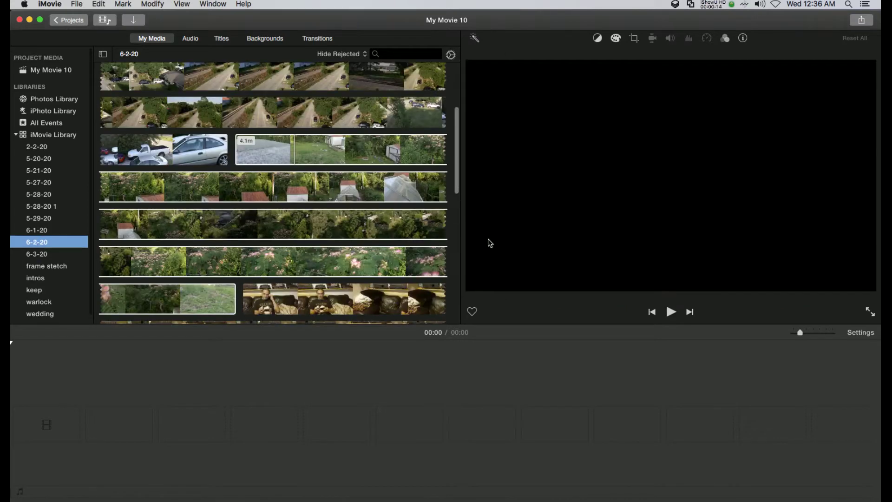
click(322, 152)
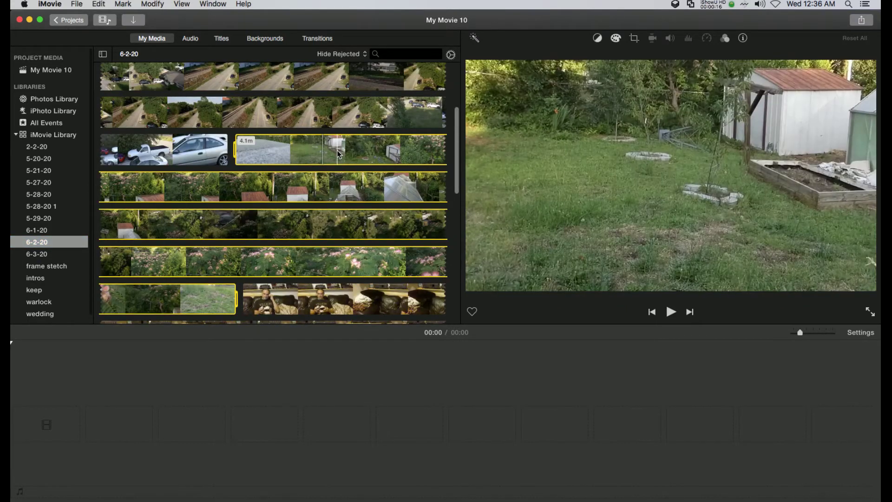
drag(339, 154, 200, 413)
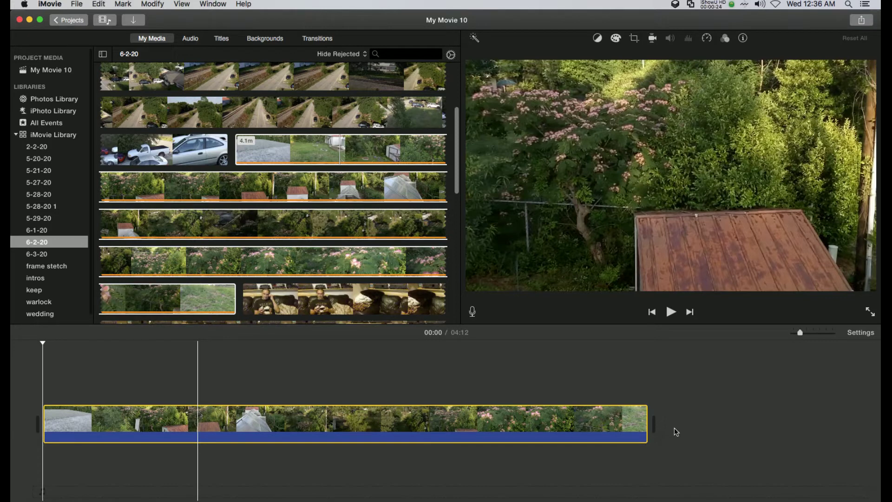
click(860, 333)
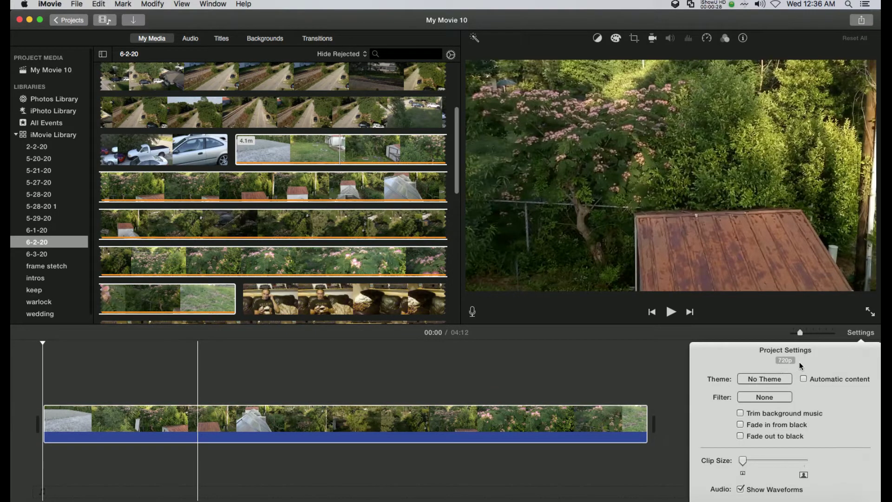
click(636, 383)
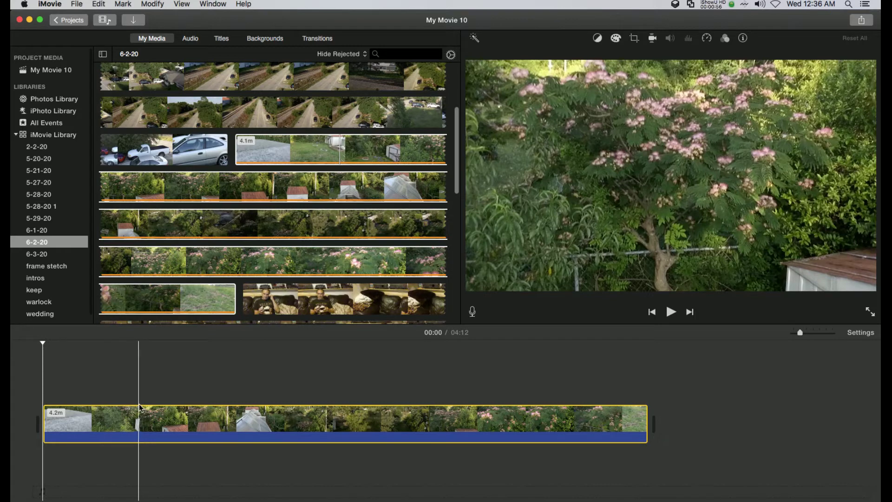
Place the short black clip from the frame stetch event at the timeline start.
click(46, 269)
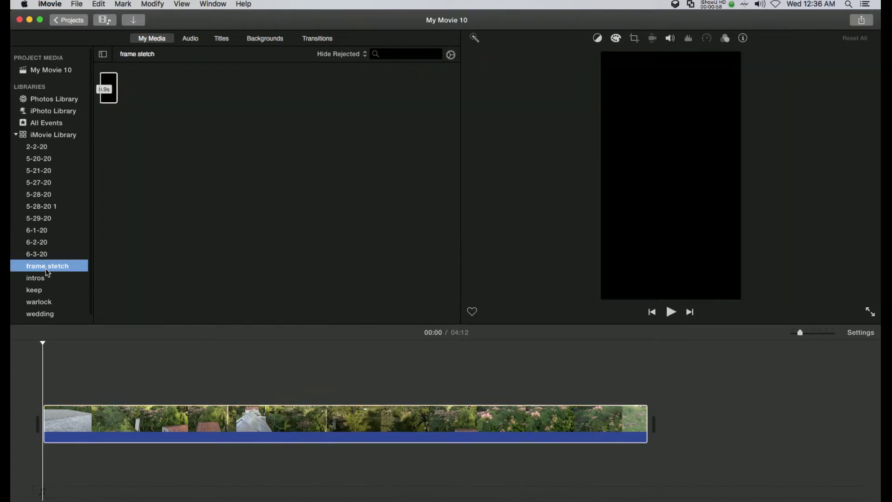
click(113, 91)
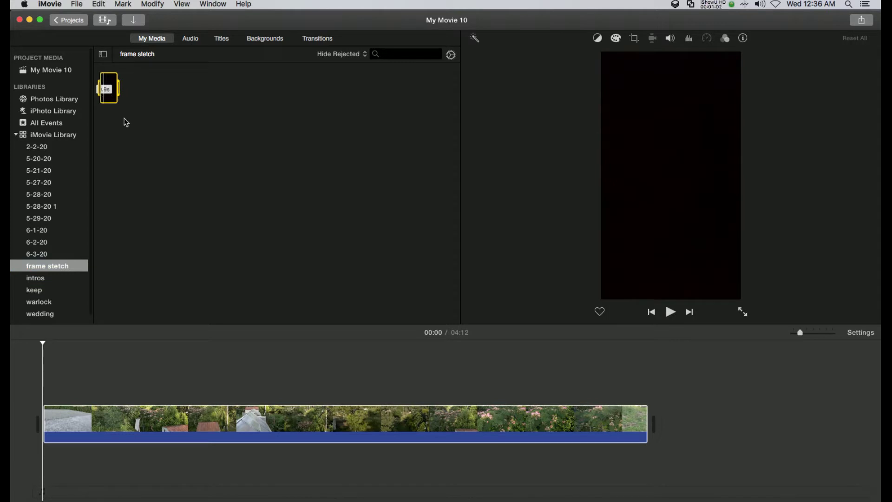
drag(108, 85, 42, 416)
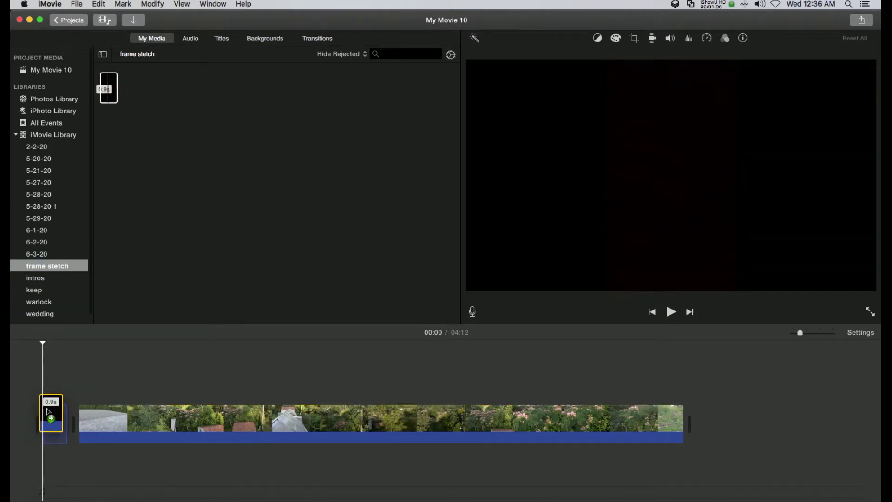
Add a Fade to Black transition between the black clip and the garden footage.
click(322, 41)
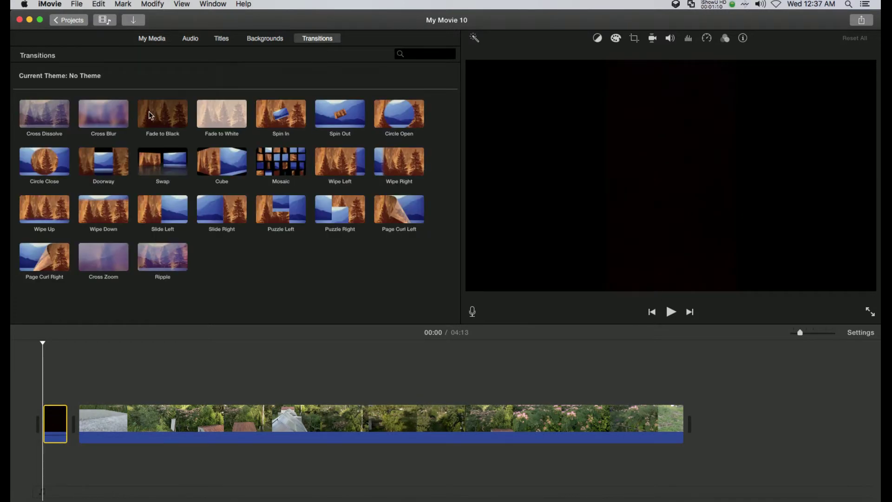
drag(149, 112, 66, 410)
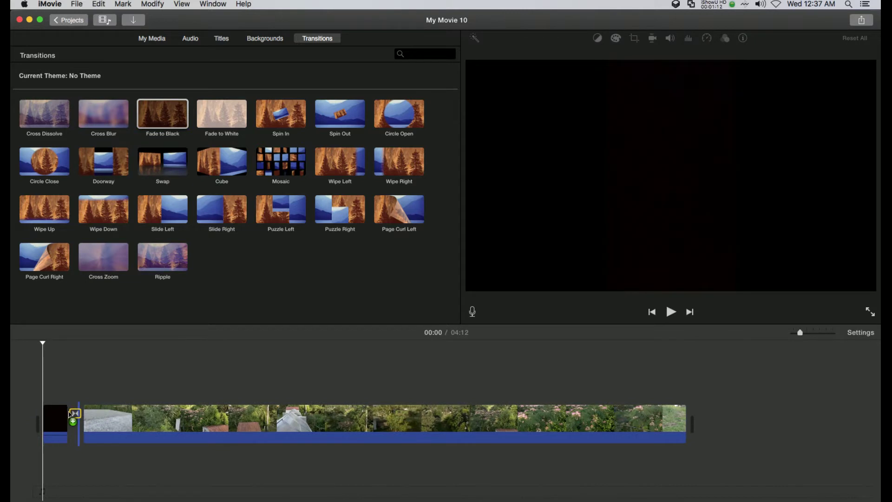
click(155, 44)
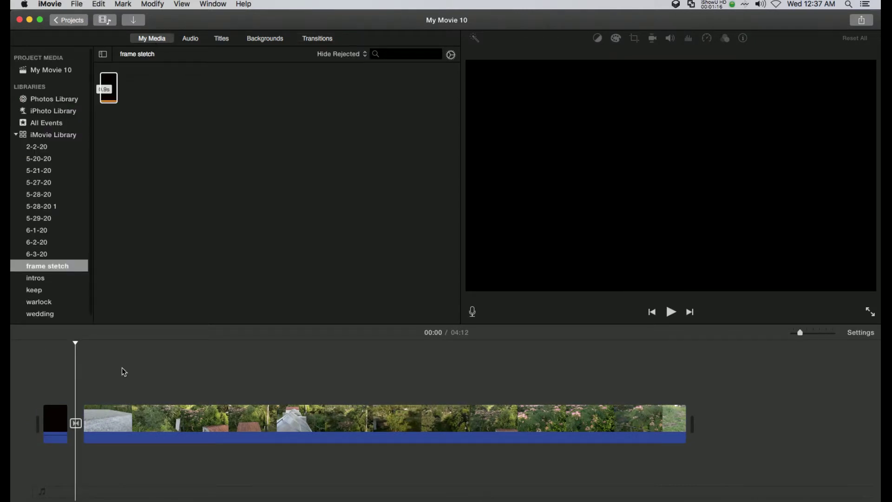
click(76, 423)
key(space)
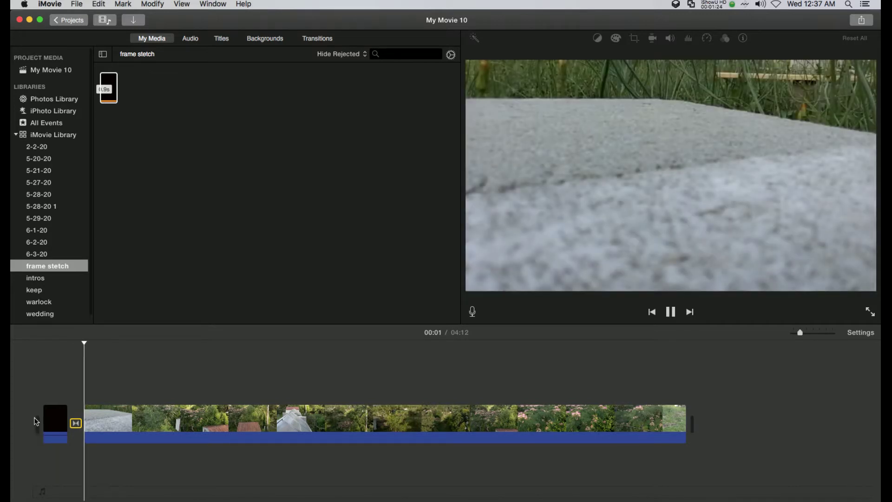
key(space)
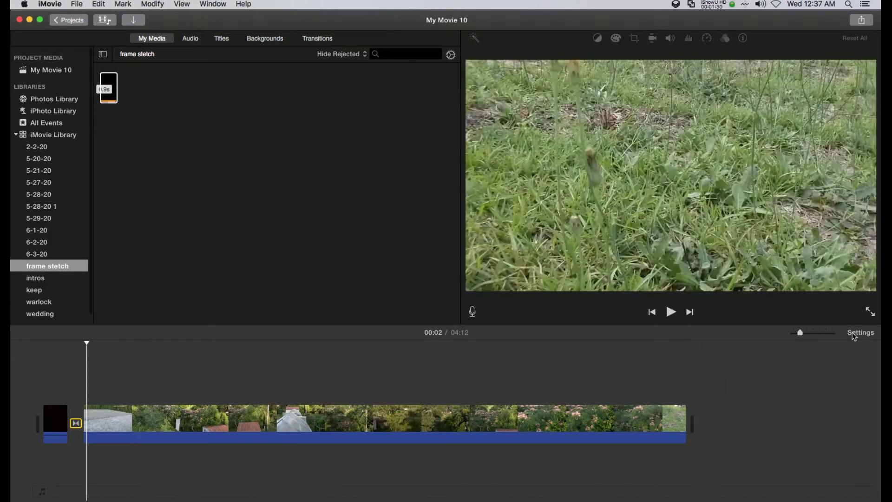
click(854, 334)
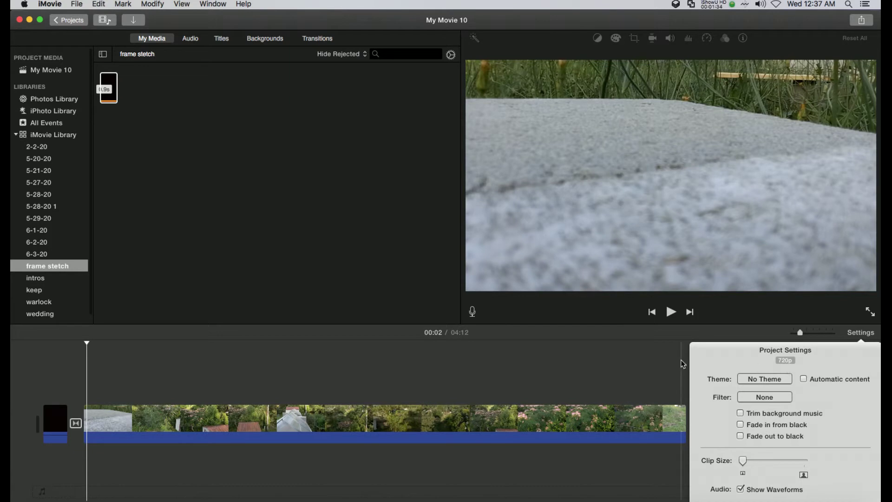
click(671, 370)
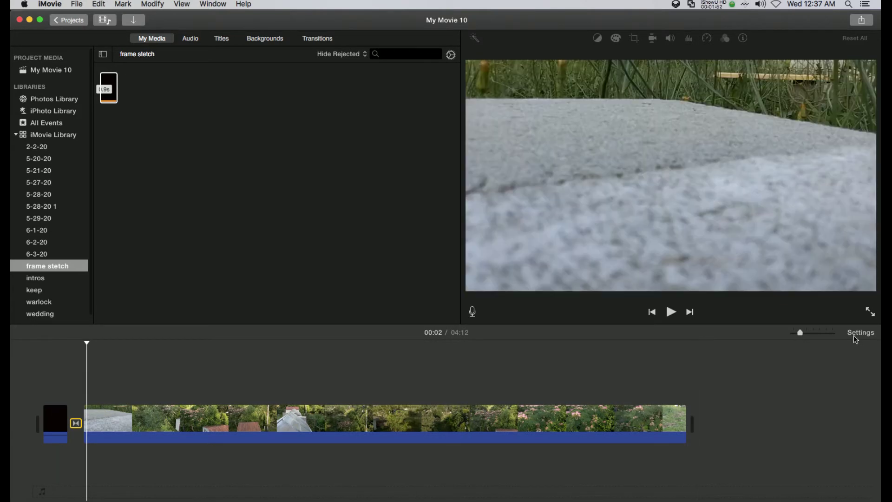
click(854, 338)
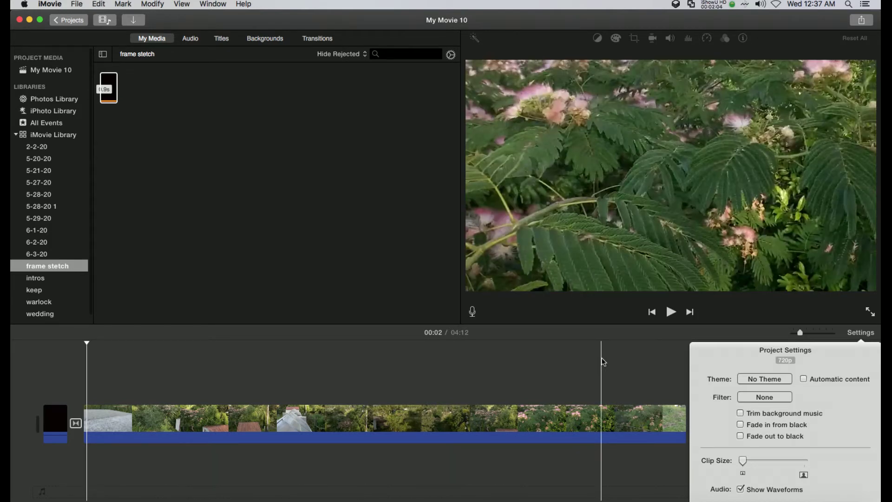
click(603, 362)
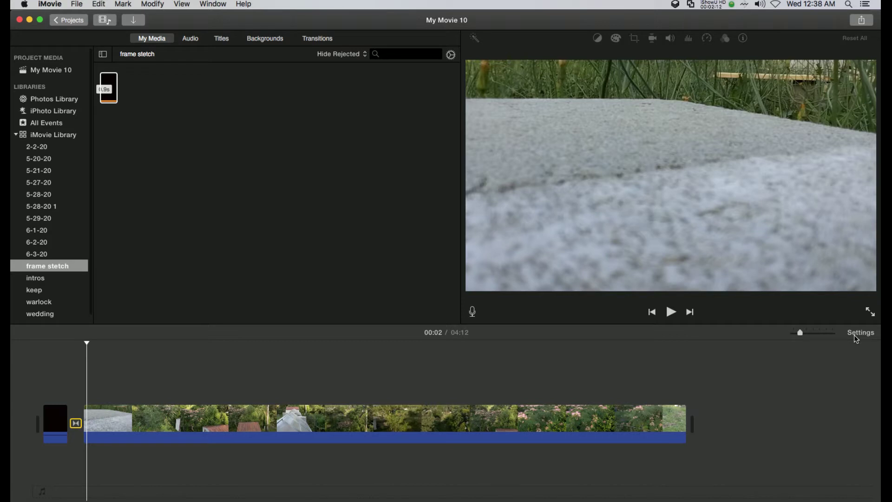
click(855, 334)
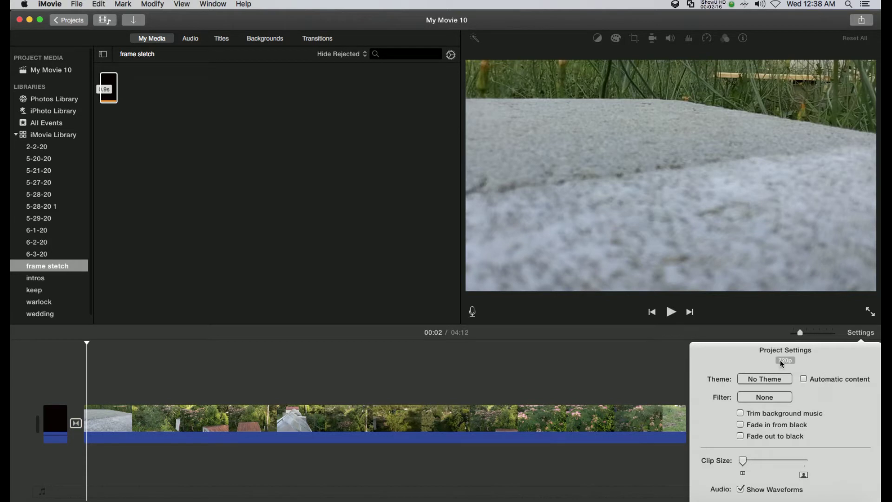
click(618, 362)
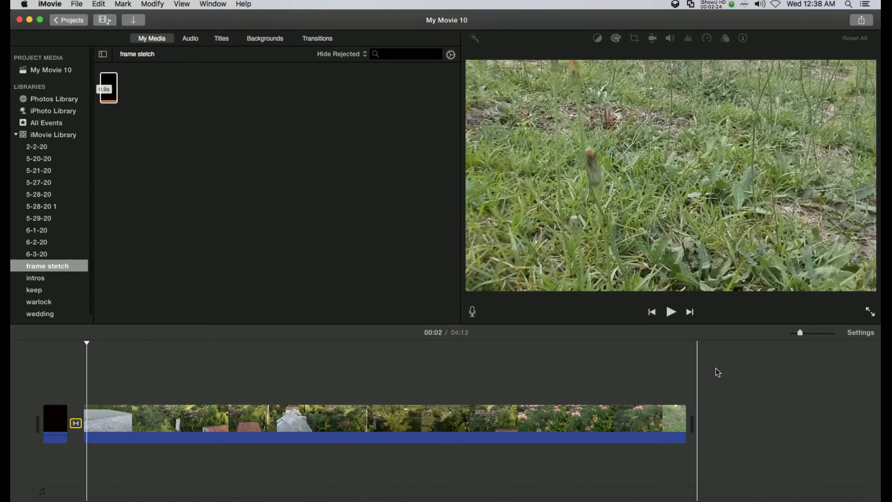
Cut both timeline clips and paste them back into the project.
drag(729, 362, 33, 464)
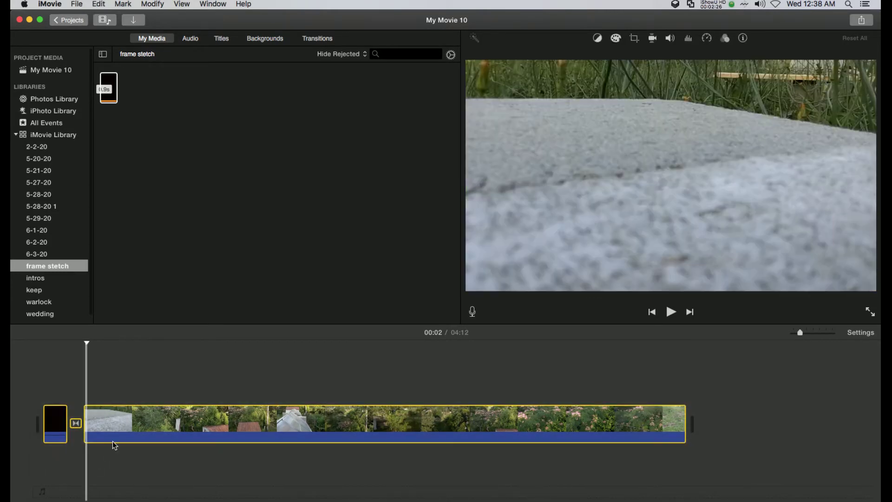
right_click(150, 427)
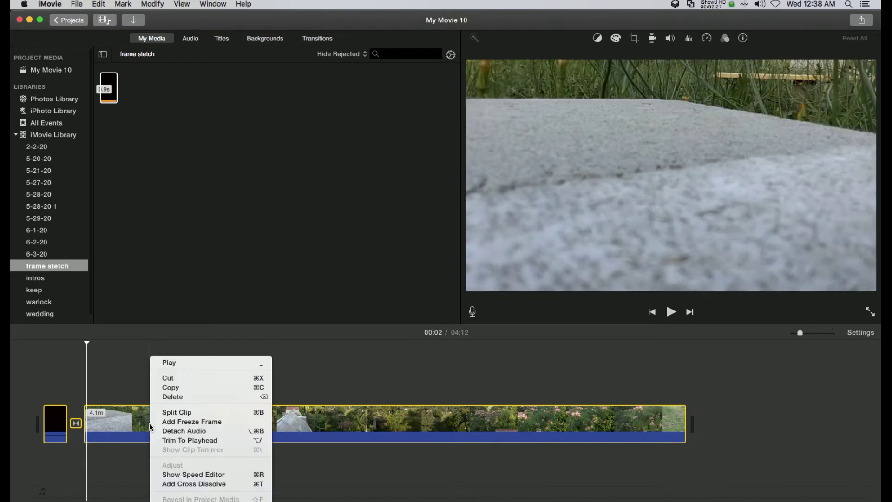
click(171, 379)
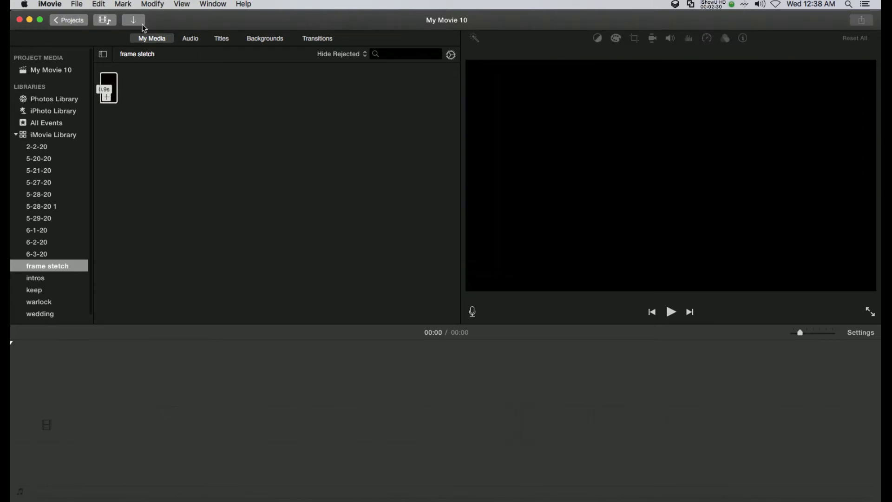
click(100, 5)
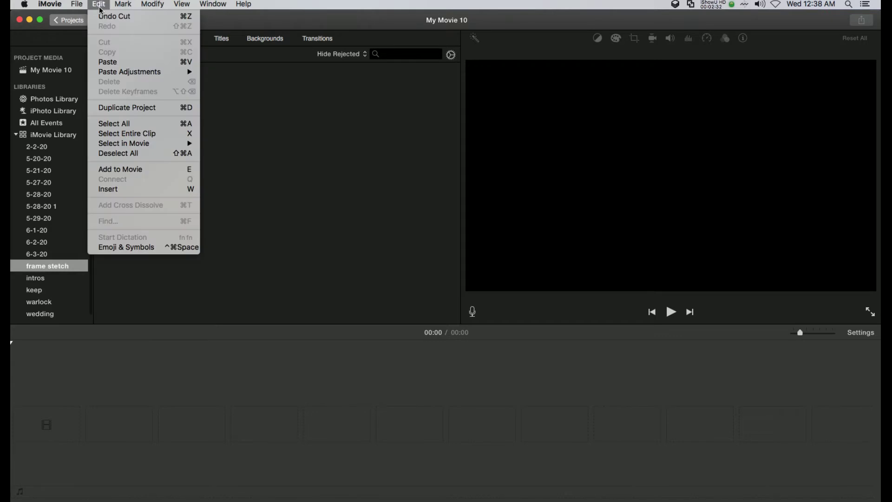
click(106, 62)
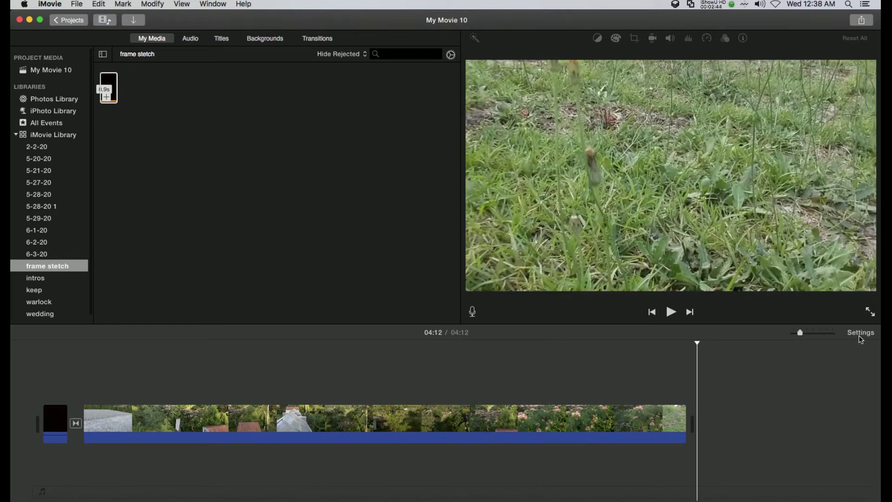
Confirm the project settings now report 1080p.
click(859, 337)
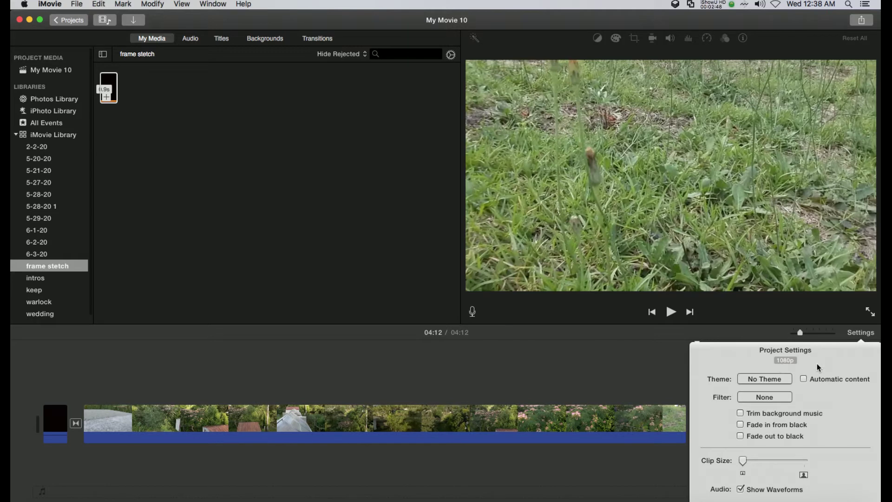
click(609, 360)
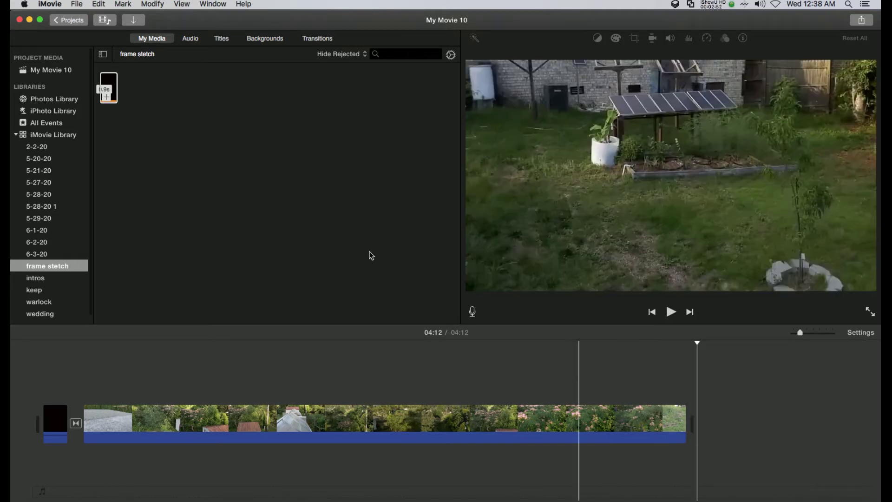
click(76, 5)
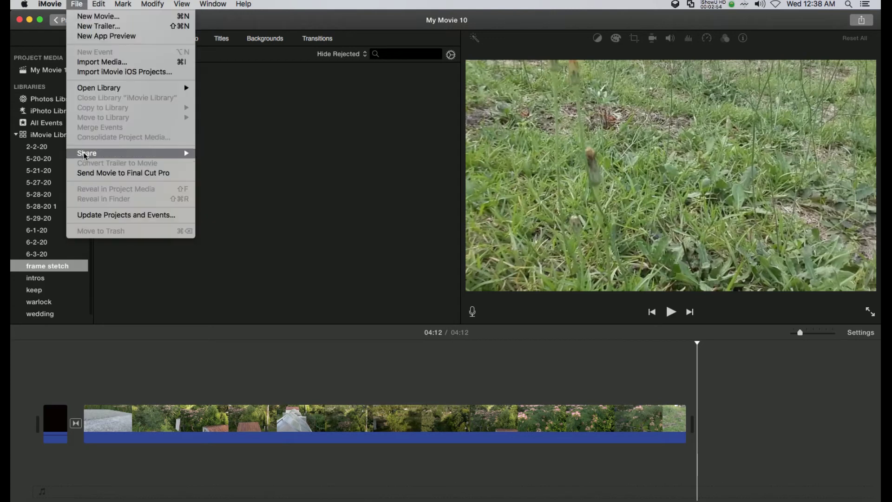
Share My Movie 10 as a File with 1080p resolution and Better Quality compression.
mouse_move(84, 155)
click(246, 212)
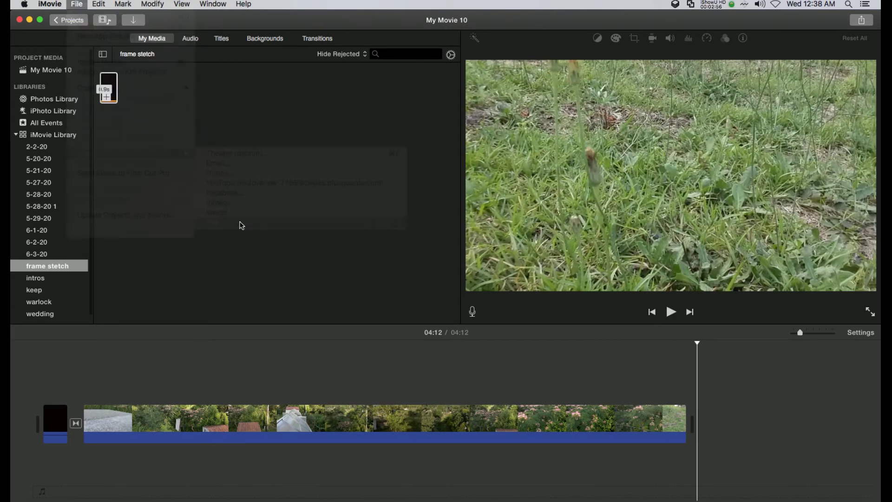
key(super+e)
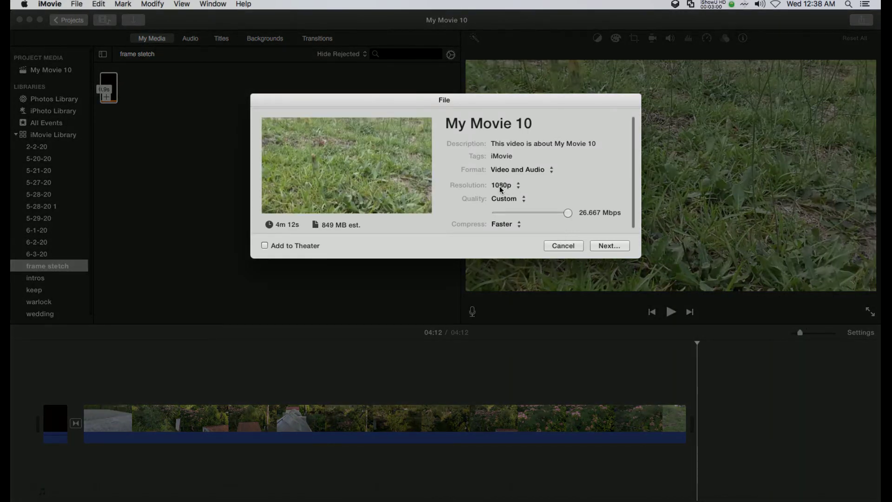
click(500, 185)
click(500, 185)
click(504, 224)
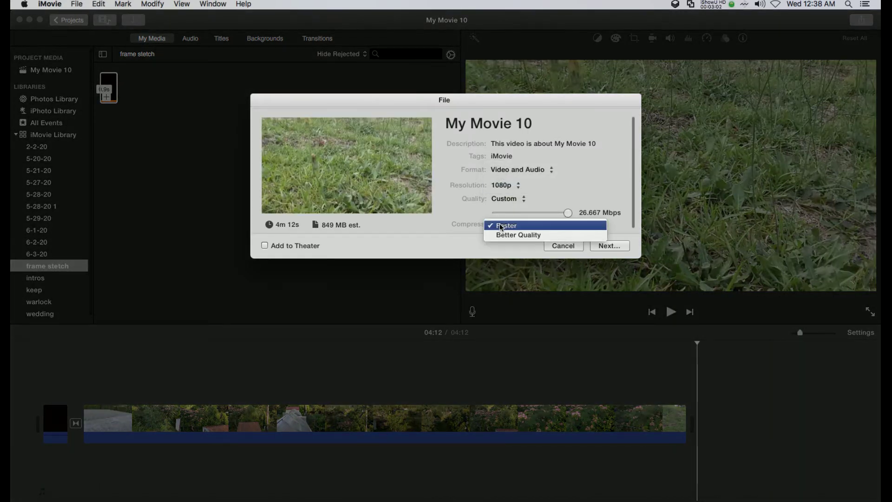
click(515, 214)
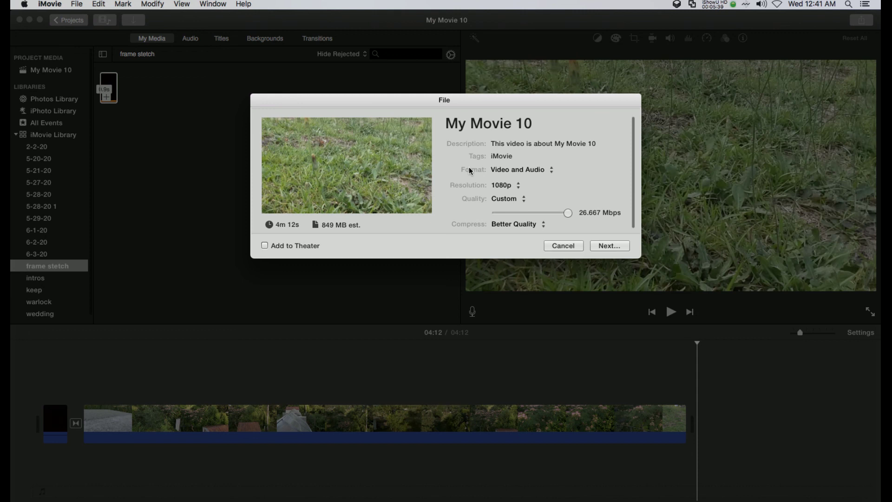
click(565, 247)
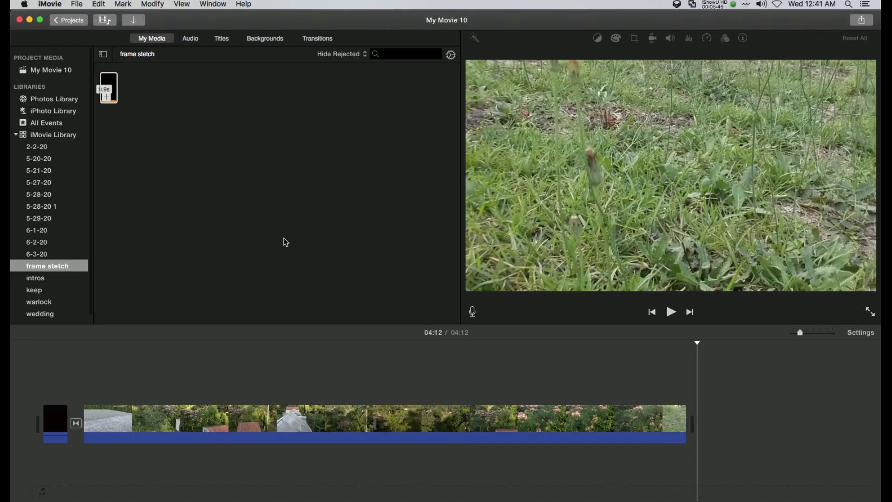